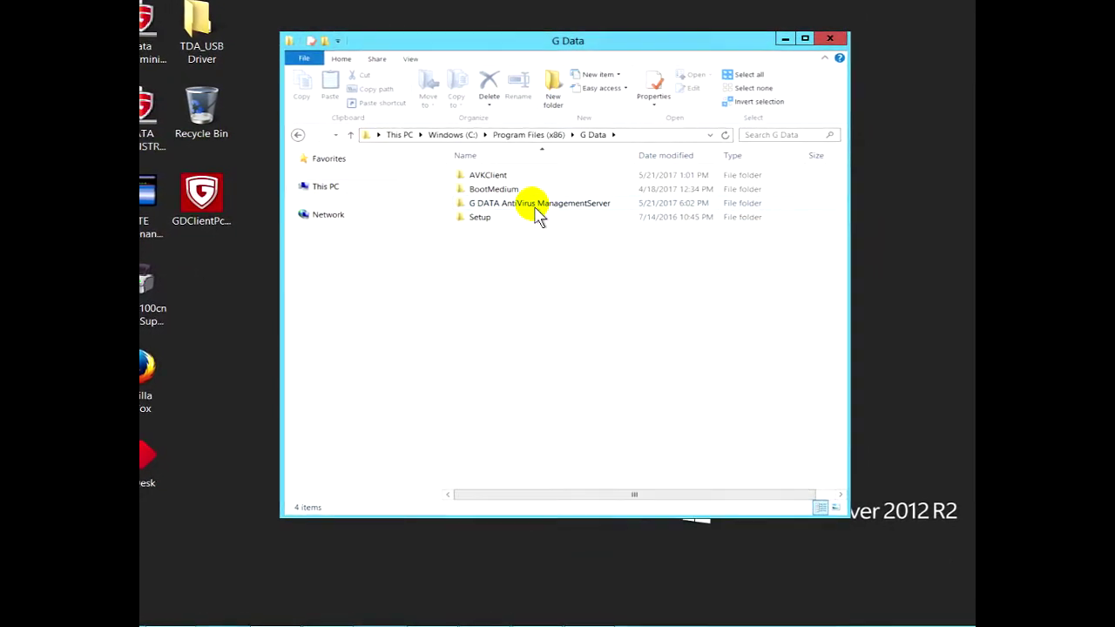
- Open the G DATA AntiVirus ManagementServer folder and sort its contents by type, with folders first
{"action": "double_click", "coordinate": [535, 205]}
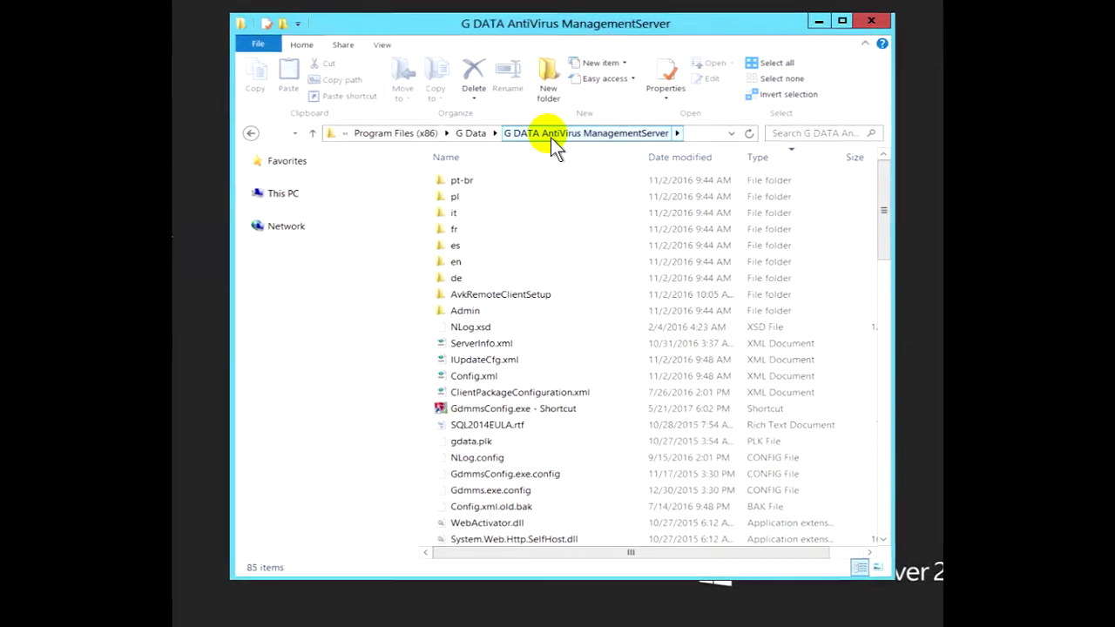
{"action": "left_click", "coordinate": [782, 165]}
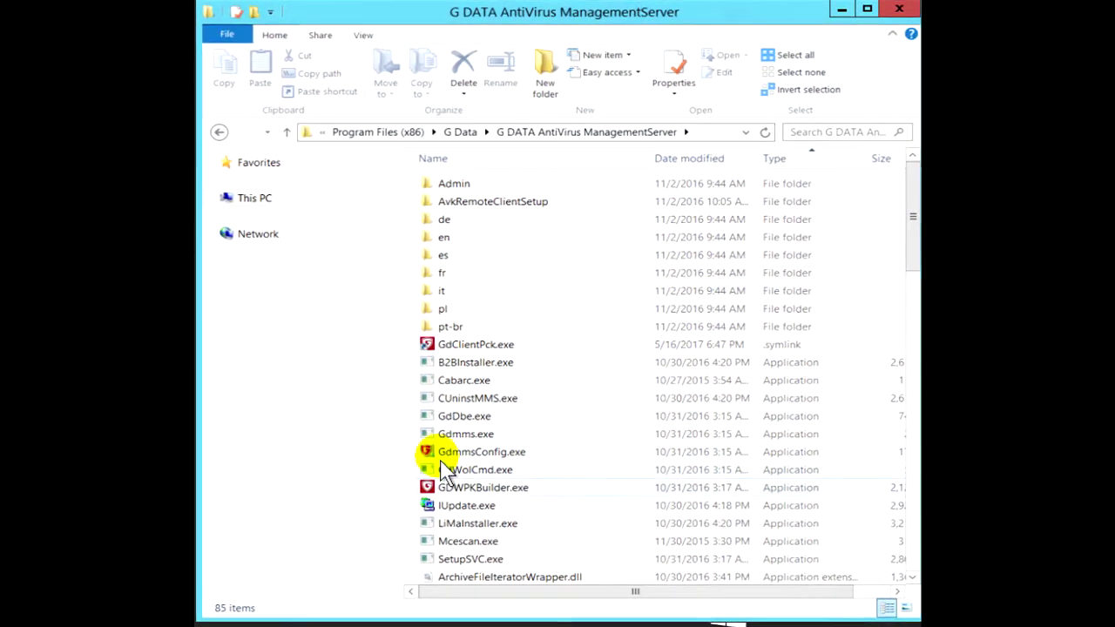
{"action": "mouse_move", "coordinate": [444, 470]}
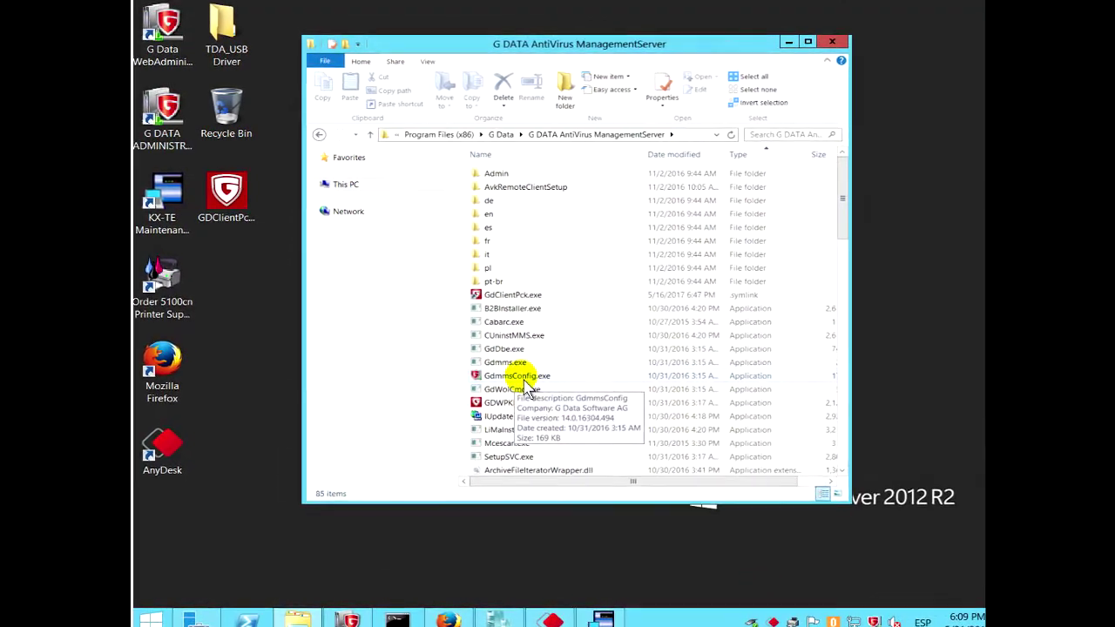
- Create a shortcut to GdmmsConfig.exe on the desktop and place it below the GDClientPck icon
{"action": "left_click", "coordinate": [521, 377]}
{"action": "left_click_drag", "start_coordinate": [531, 392], "coordinate": [267, 342]}
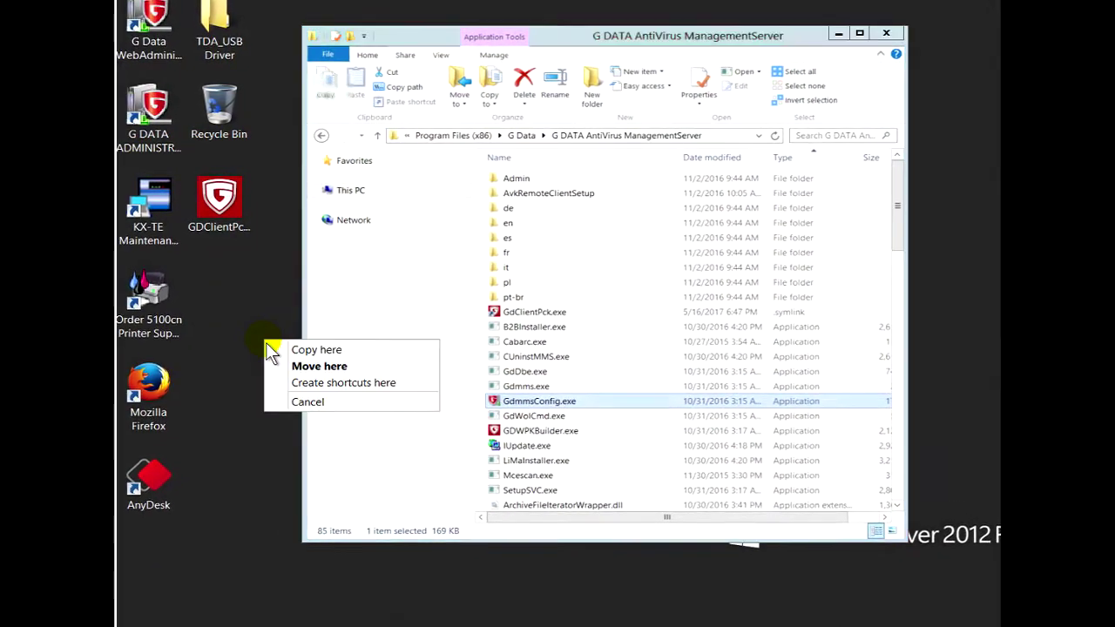
{"action": "left_click", "coordinate": [287, 385]}
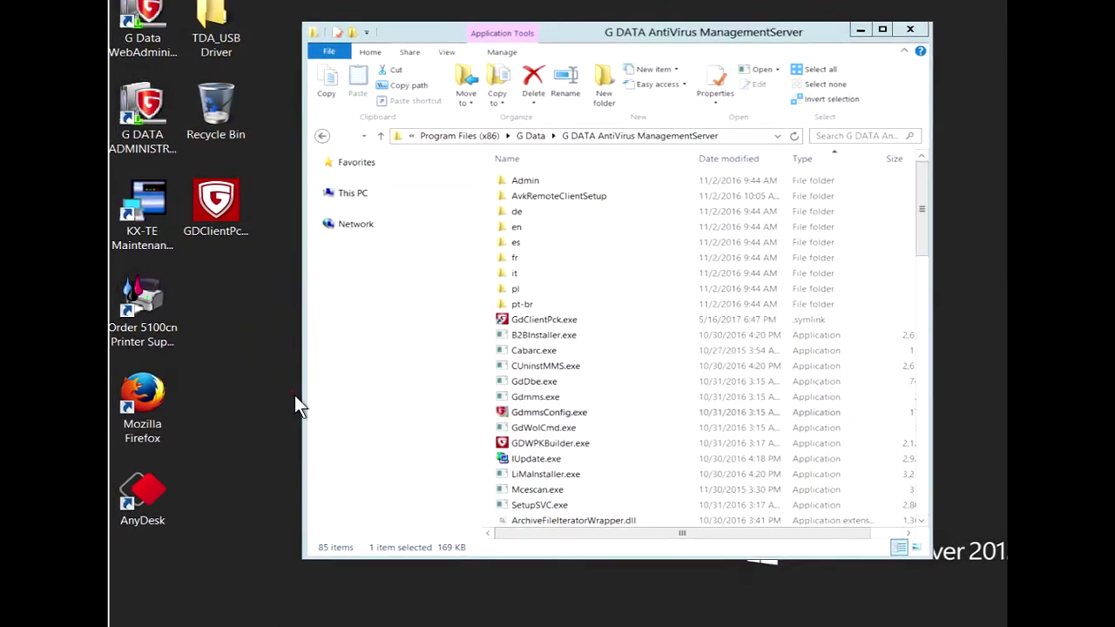
{"action": "left_click", "coordinate": [252, 353]}
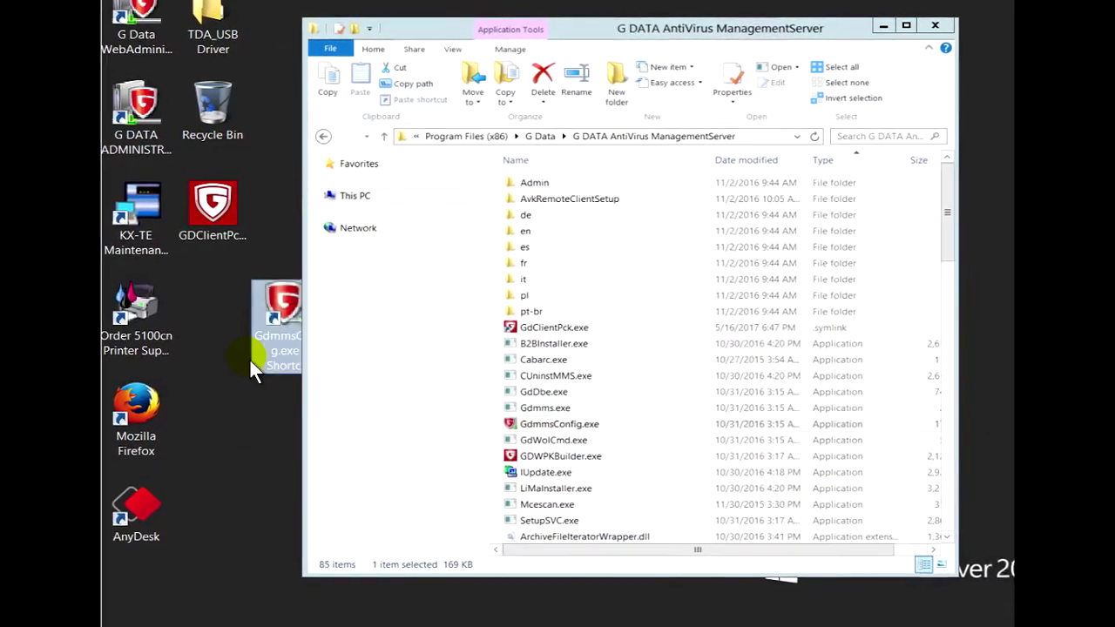
{"action": "left_click_drag", "start_coordinate": [294, 327], "coordinate": [231, 299]}
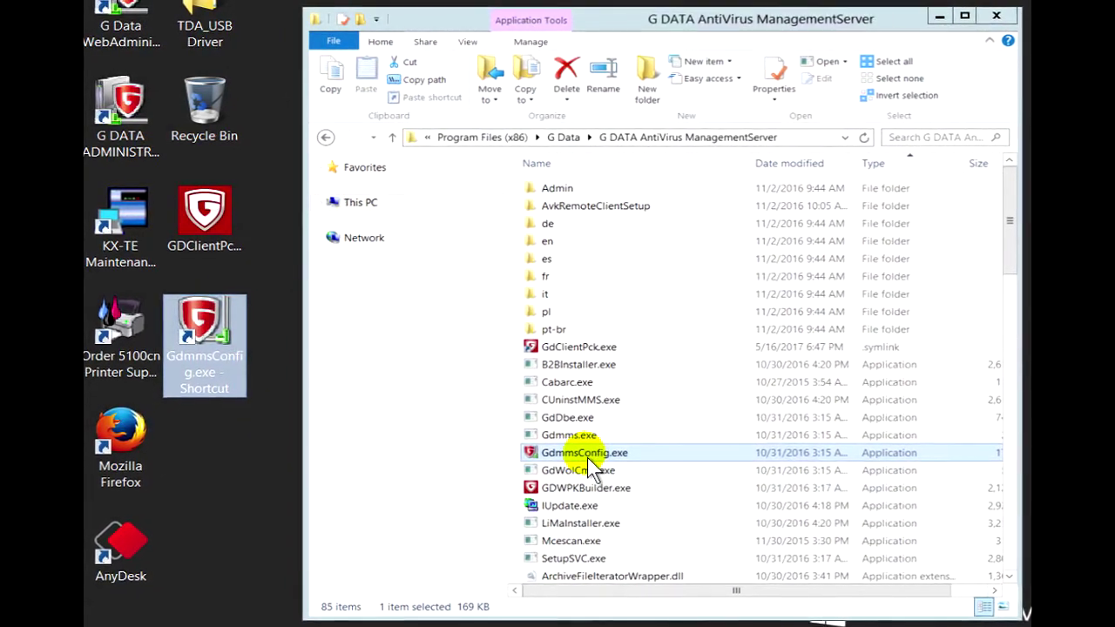
- Launch GdmmsConfig.exe and select the SQL Server .\GDATA2014 with the database GData_AntiVirus_MMS
{"action": "left_click", "coordinate": [588, 460]}
{"action": "double_click", "coordinate": [591, 462]}
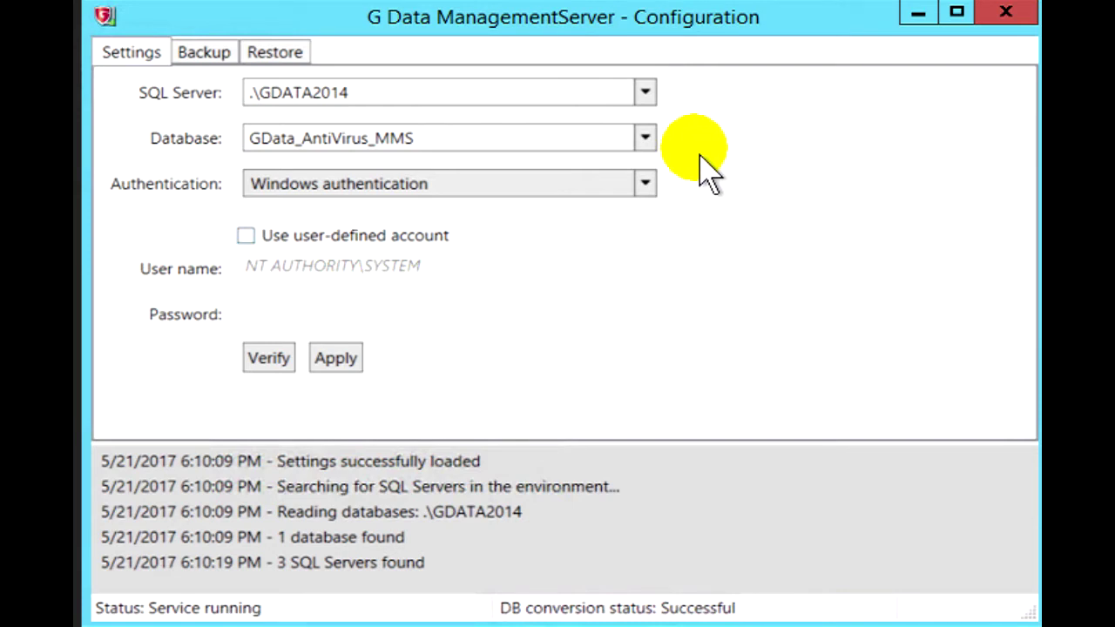
{"action": "left_click", "coordinate": [646, 92]}
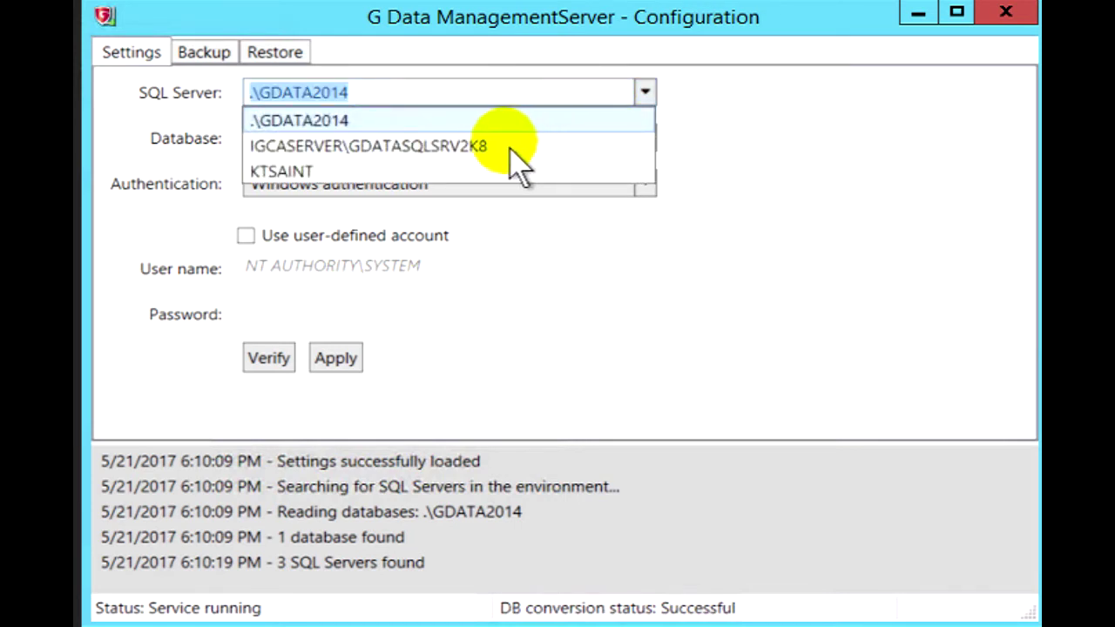
{"action": "left_click", "coordinate": [312, 122]}
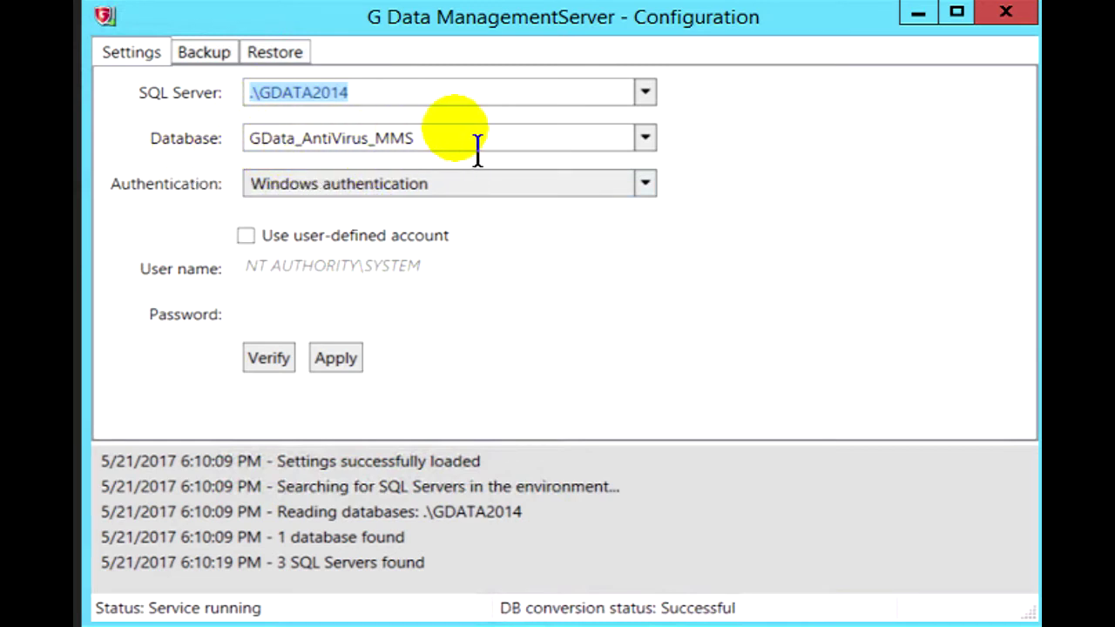
{"action": "left_click", "coordinate": [645, 138]}
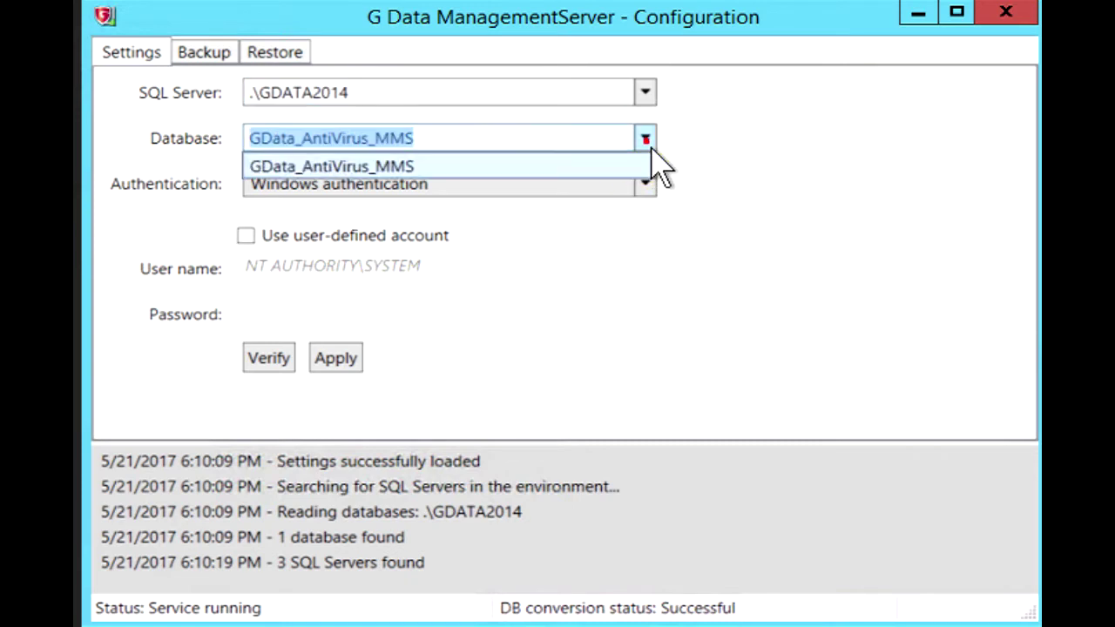
{"action": "left_click", "coordinate": [433, 163]}
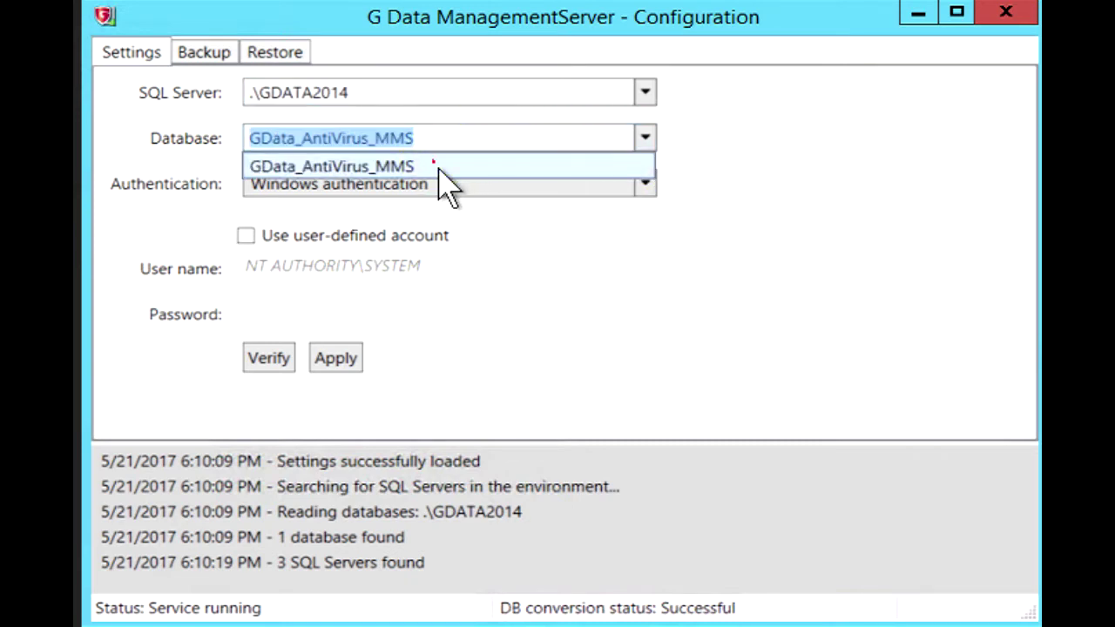
{"action": "left_click", "coordinate": [290, 167]}
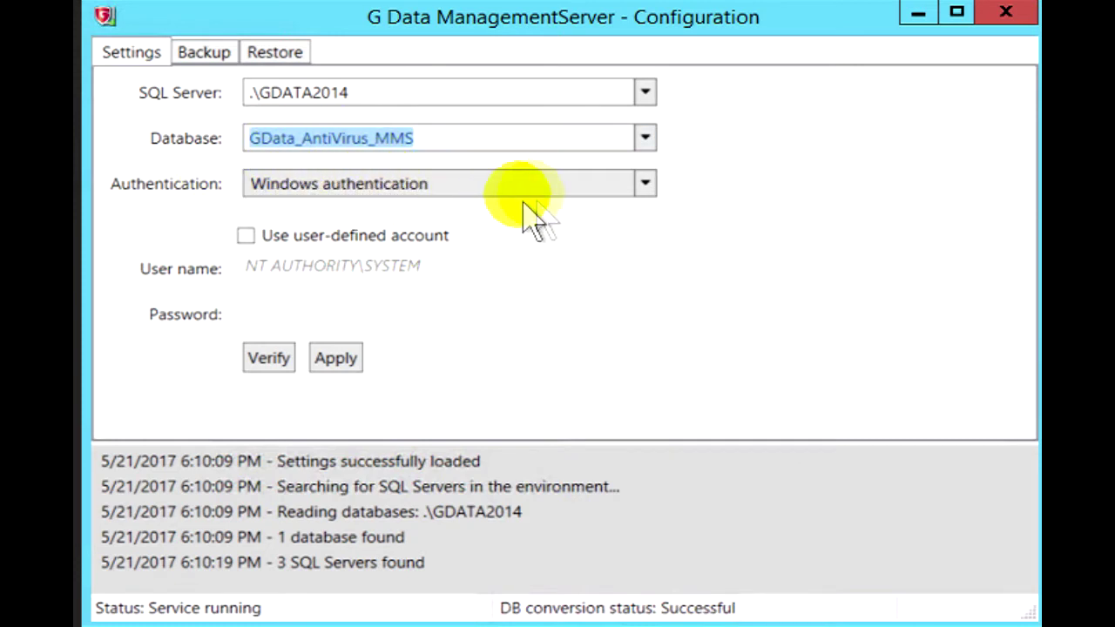
- Review the available authentication methods, leaving Windows authentication selected
{"action": "left_click", "coordinate": [645, 185]}
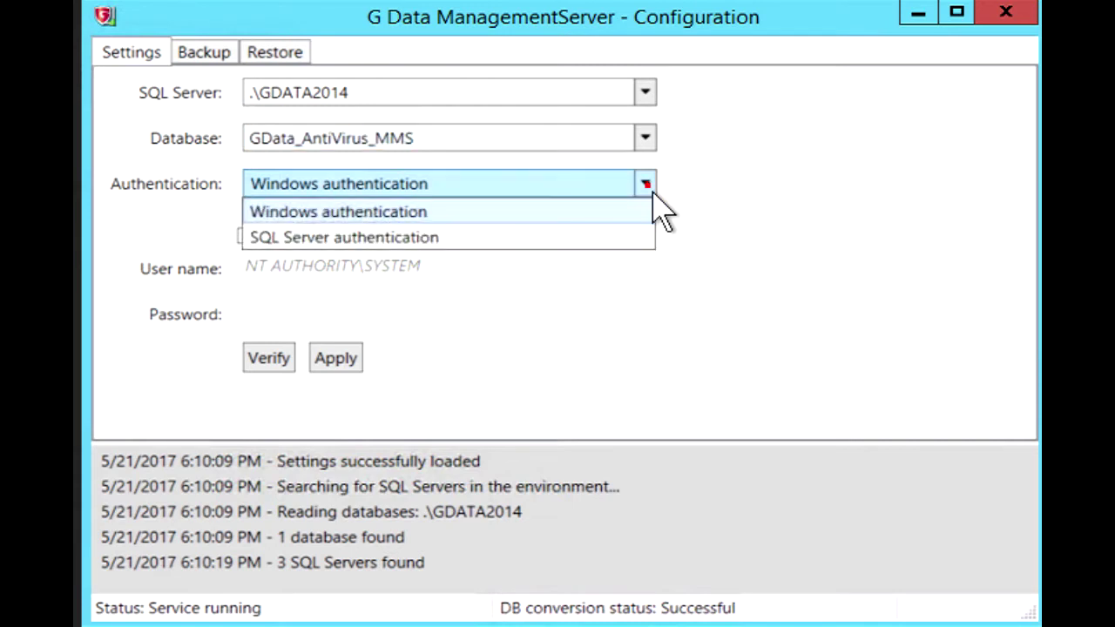
{"action": "left_click", "coordinate": [651, 191]}
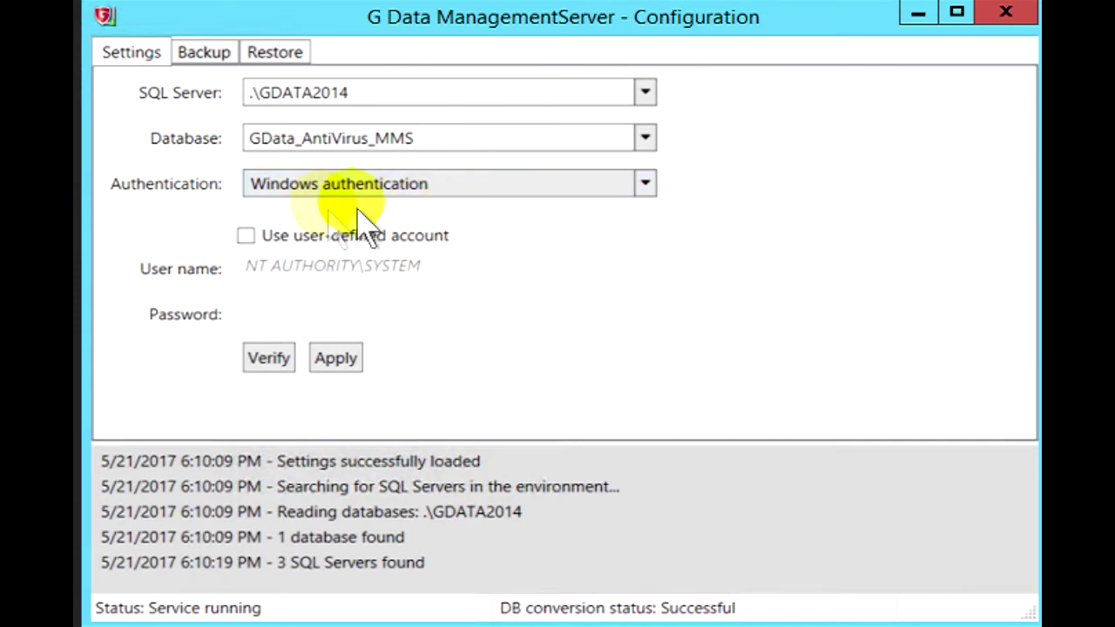
{"action": "left_click", "coordinate": [646, 183]}
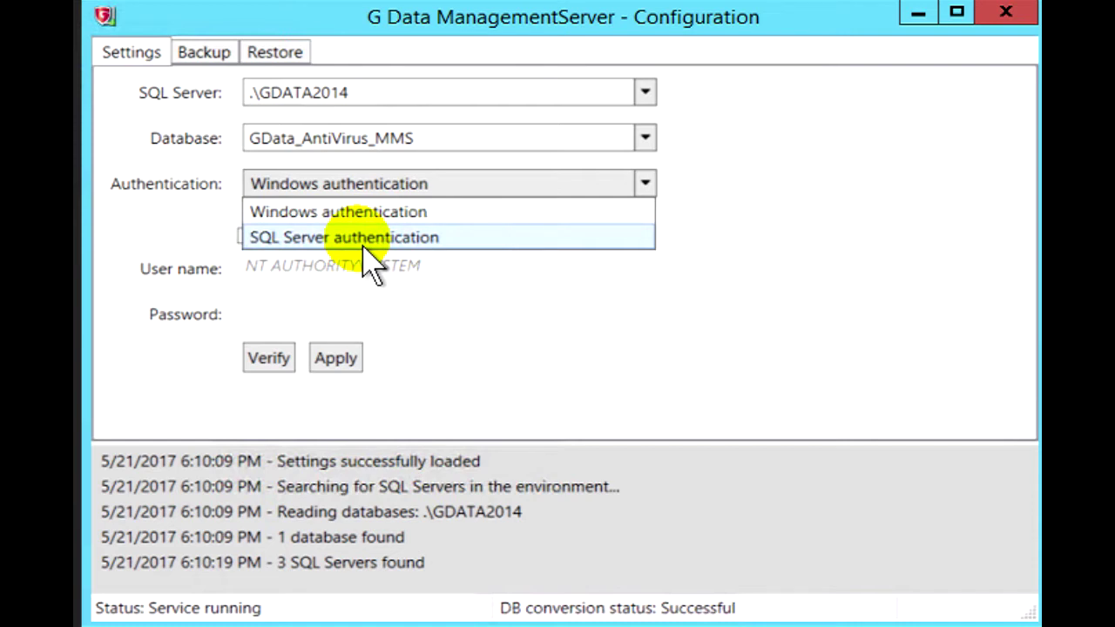
{"action": "left_click", "coordinate": [858, 265]}
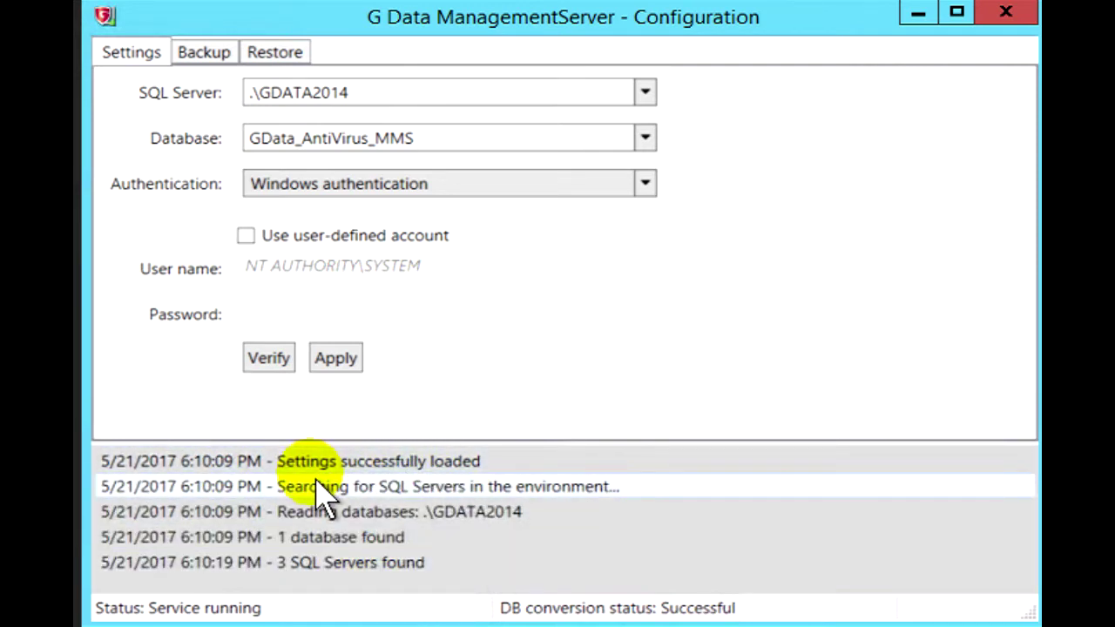
- Verify the database connection settings and read the complete test entry in the log
{"action": "left_click", "coordinate": [418, 565]}
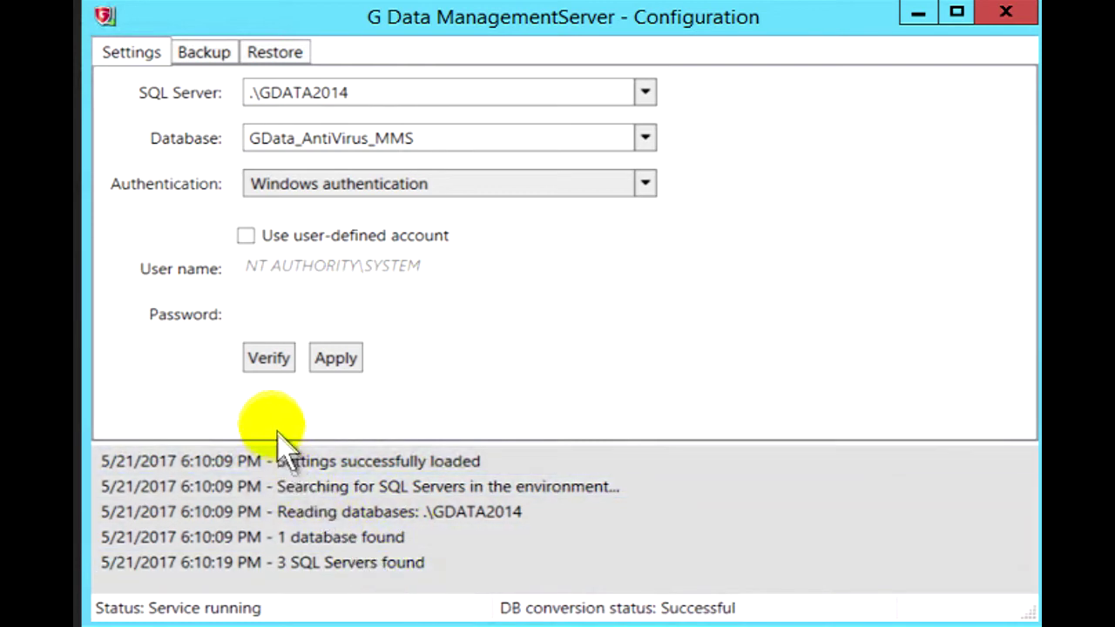
{"action": "left_click", "coordinate": [269, 360]}
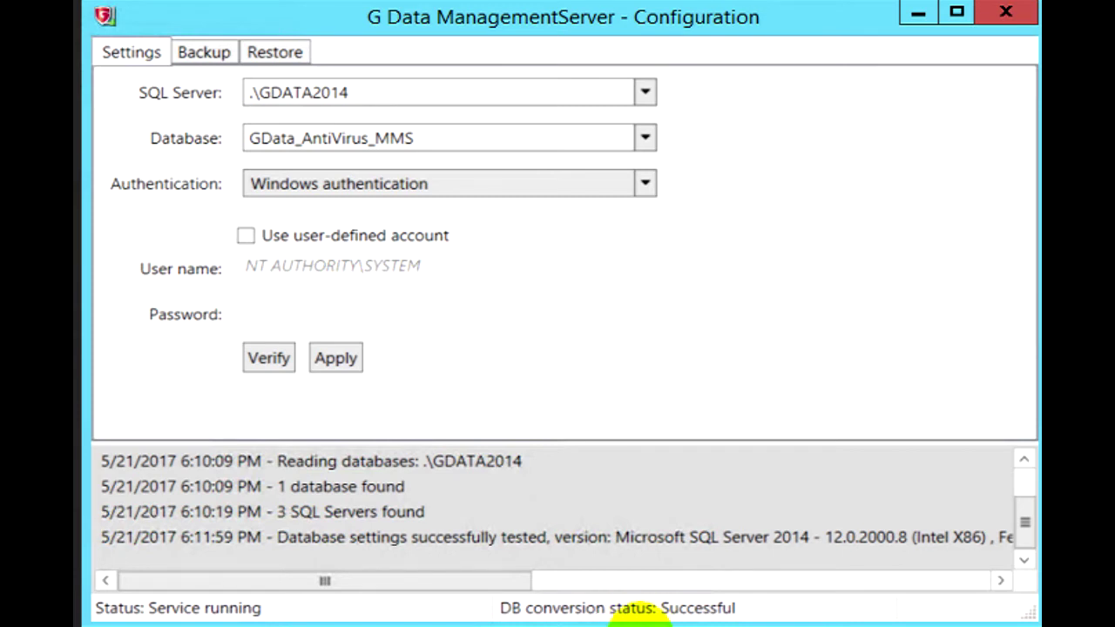
{"action": "left_click", "coordinate": [346, 545]}
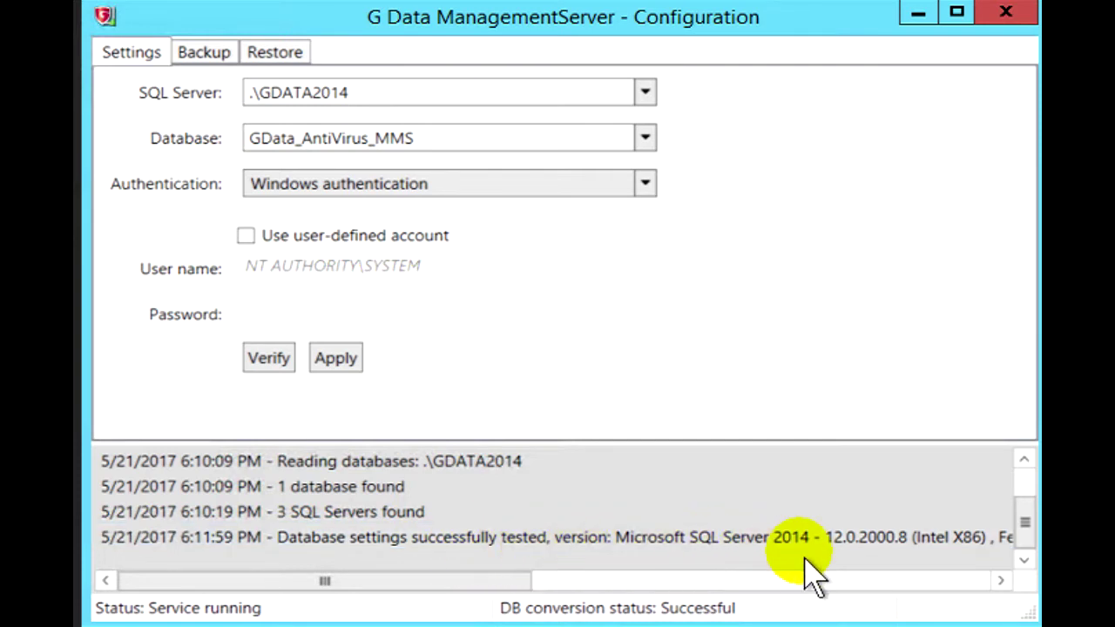
{"action": "left_click", "coordinate": [895, 583]}
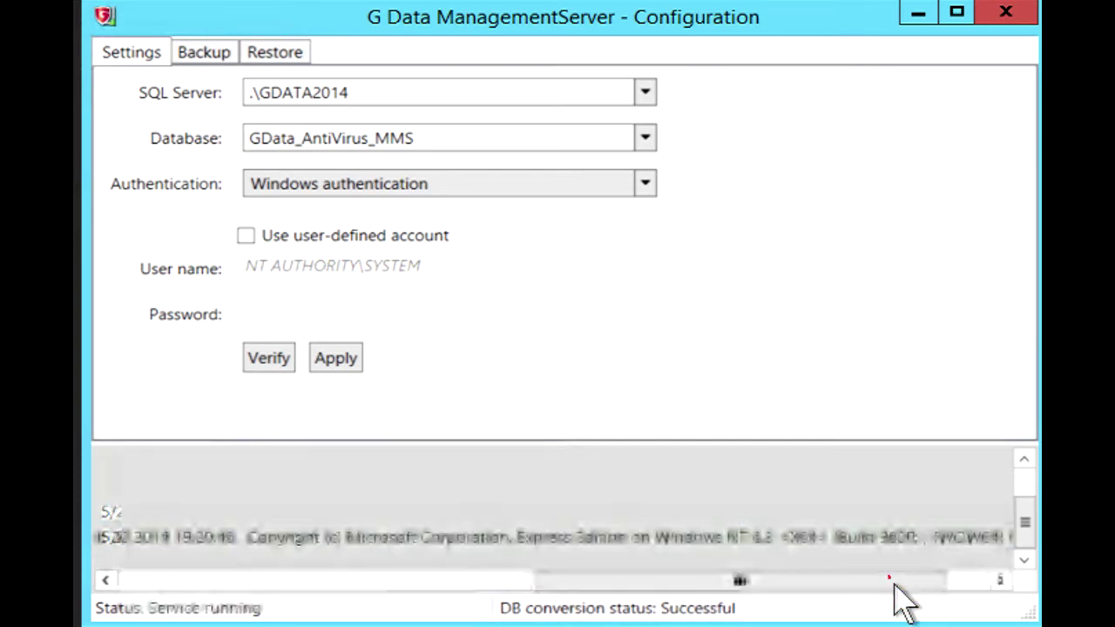
{"action": "left_click", "coordinate": [958, 585]}
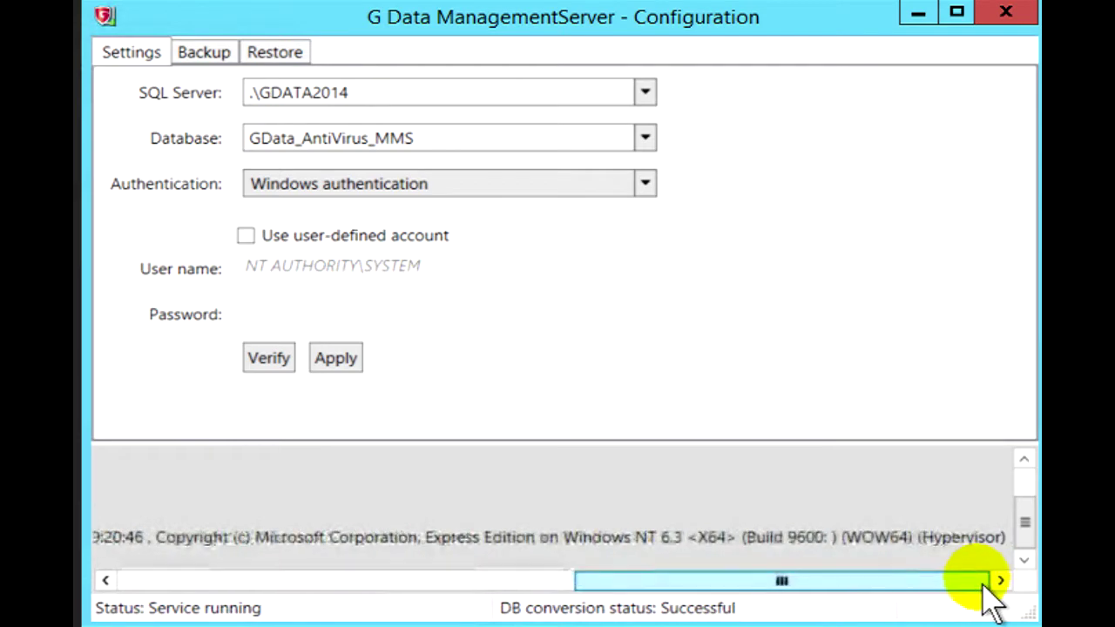
{"action": "left_click_drag", "start_coordinate": [605, 579], "coordinate": [107, 584]}
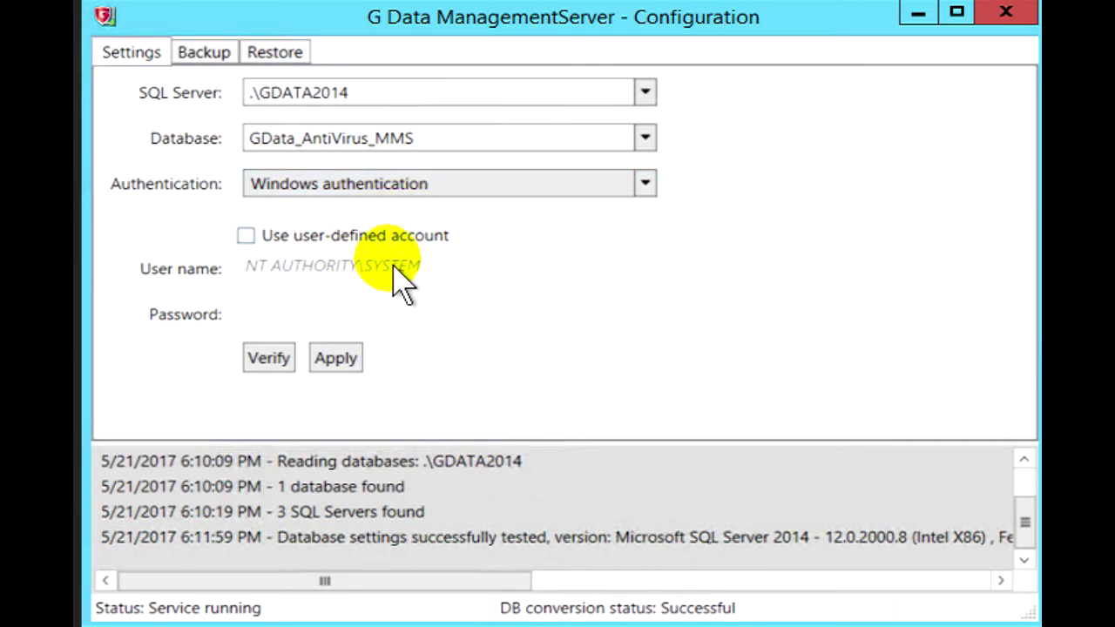
- Apply the database settings and check the resulting log entries
{"action": "left_click", "coordinate": [355, 366]}
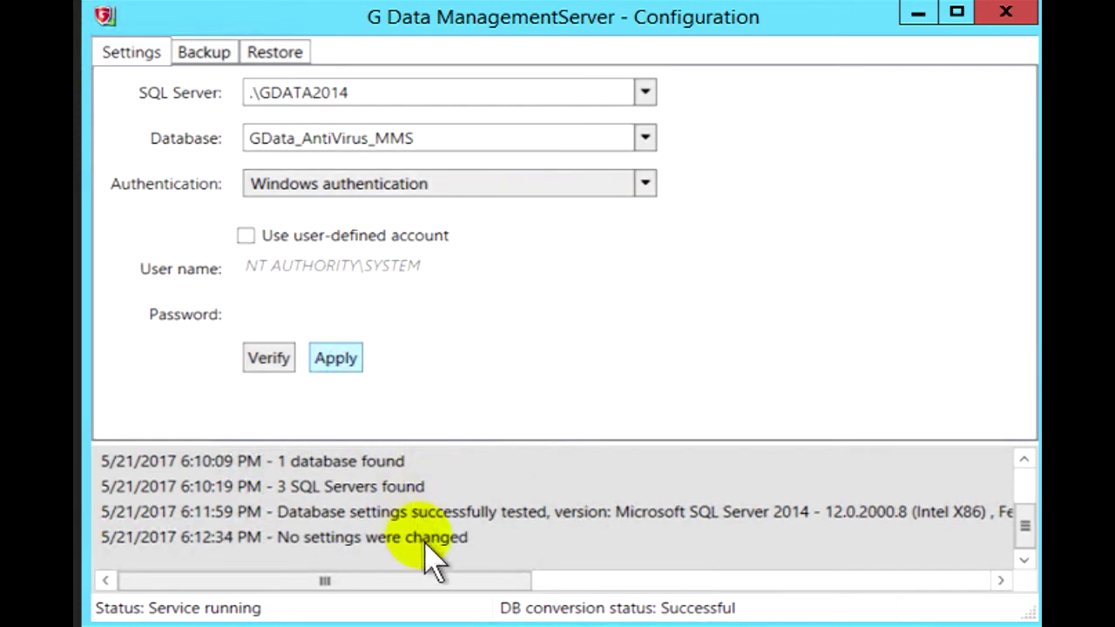
{"action": "left_click", "coordinate": [489, 492]}
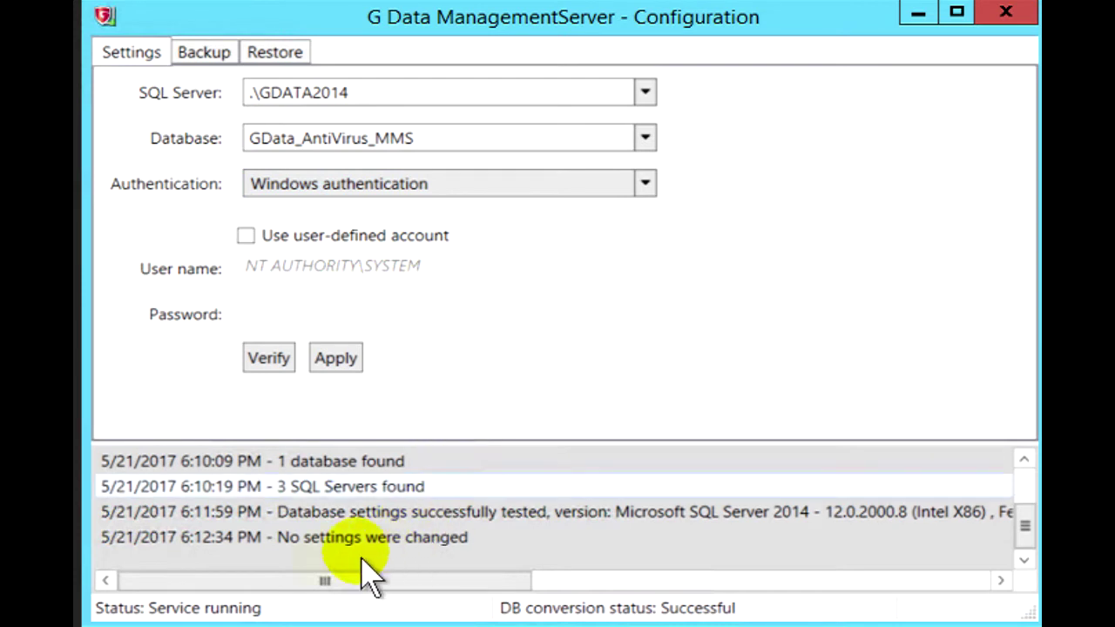
{"action": "left_click", "coordinate": [300, 538]}
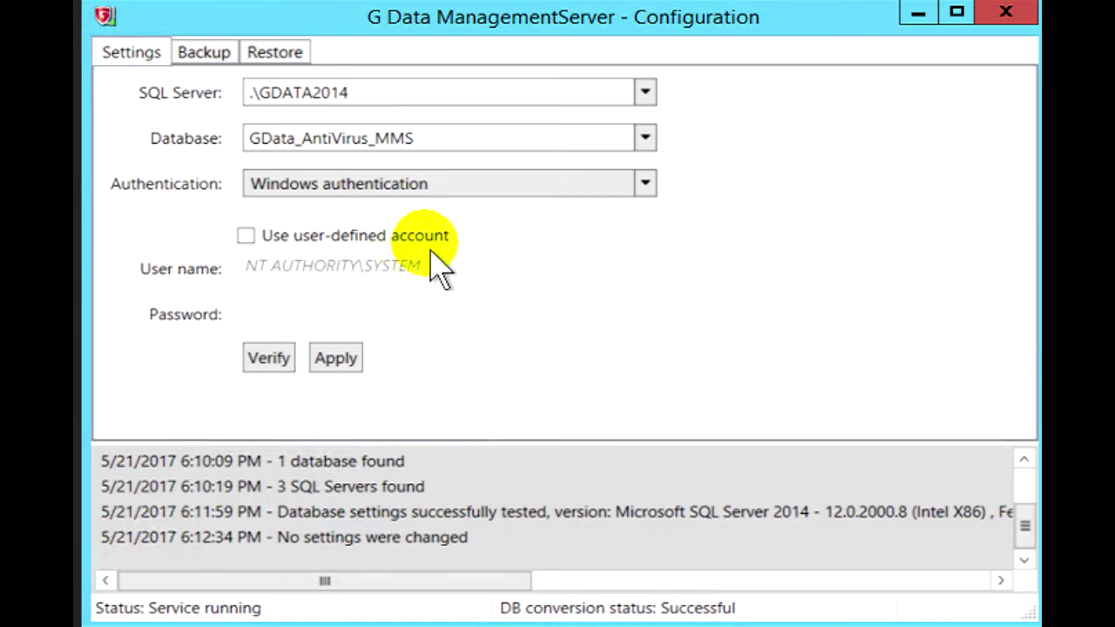
- Create a backup of the GData_AntiVirus_MMS database in a newly made folder on the desktop
{"action": "left_click", "coordinate": [226, 59]}
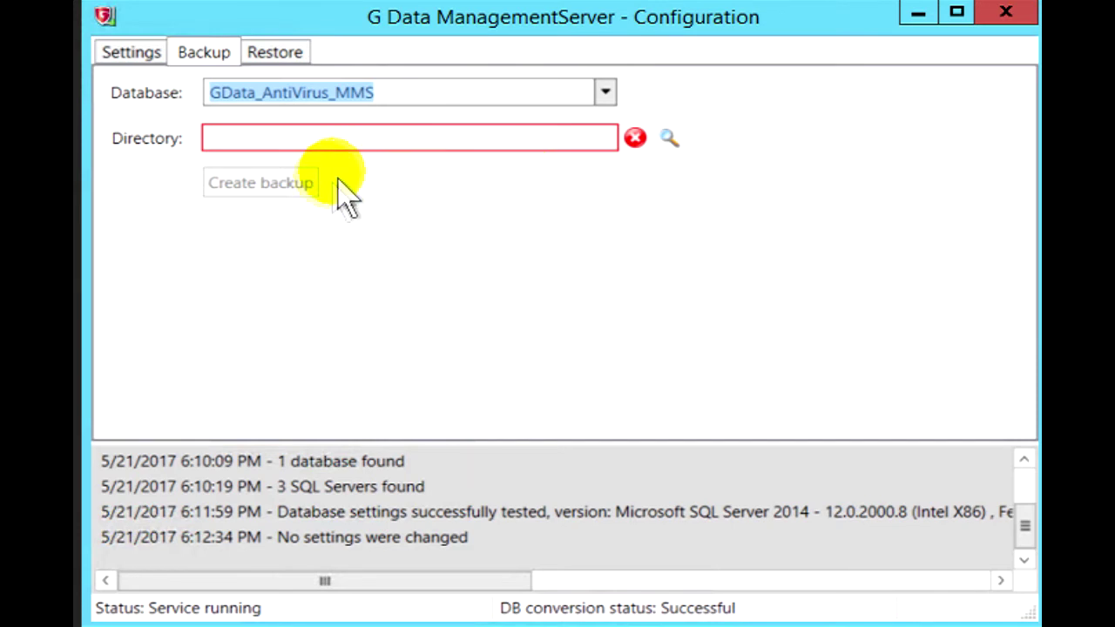
{"action": "left_click", "coordinate": [668, 141]}
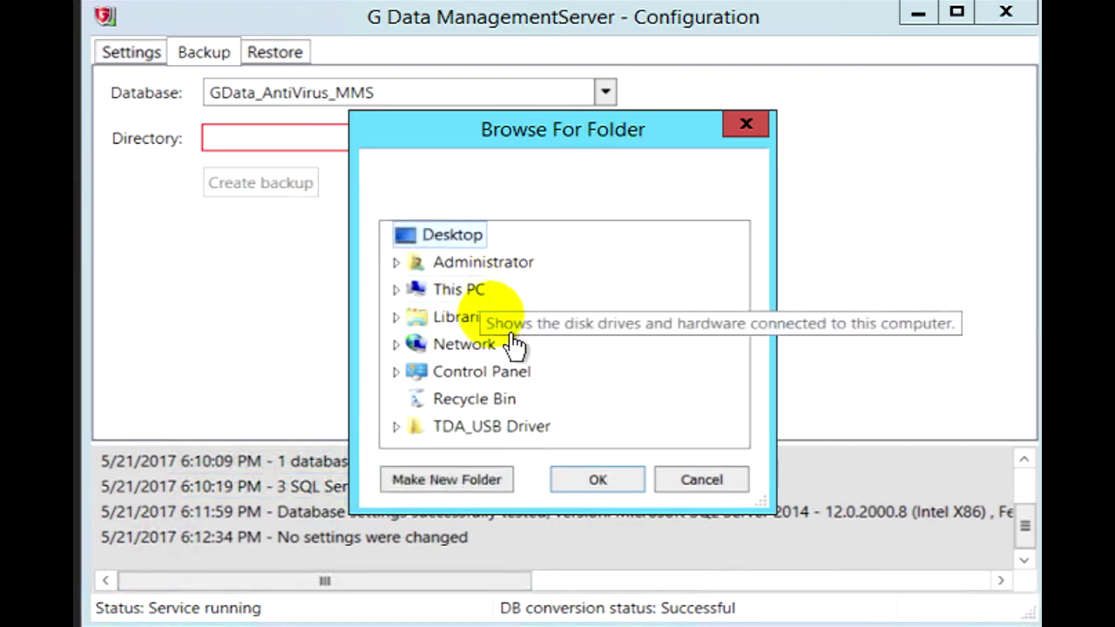
{"action": "left_click", "coordinate": [471, 479]}
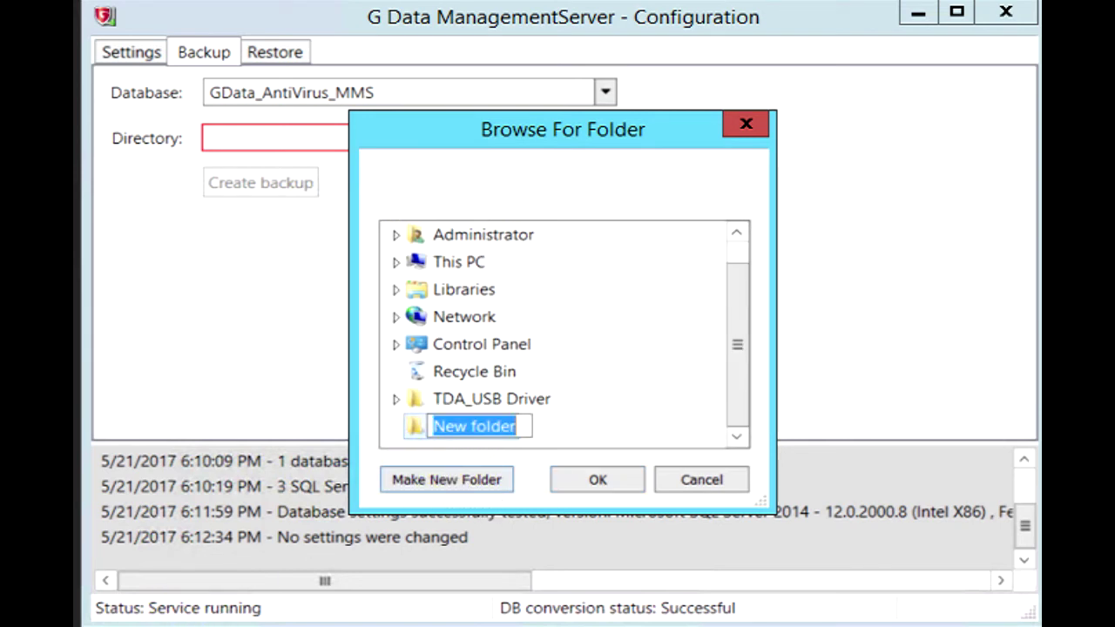
{"action": "left_click", "coordinate": [595, 480]}
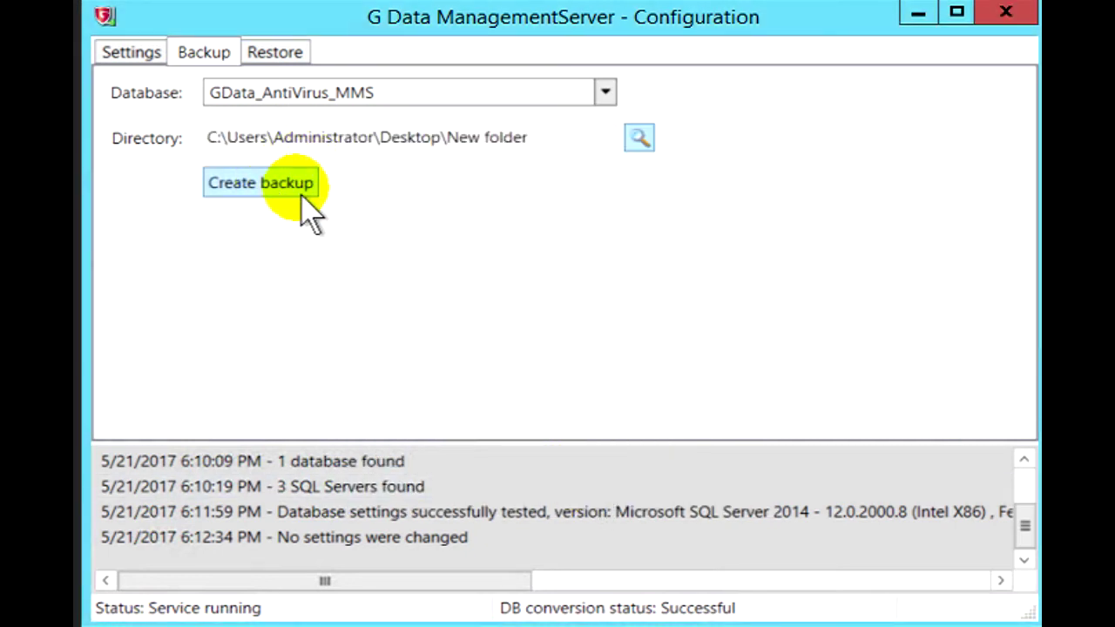
{"action": "left_click", "coordinate": [288, 185]}
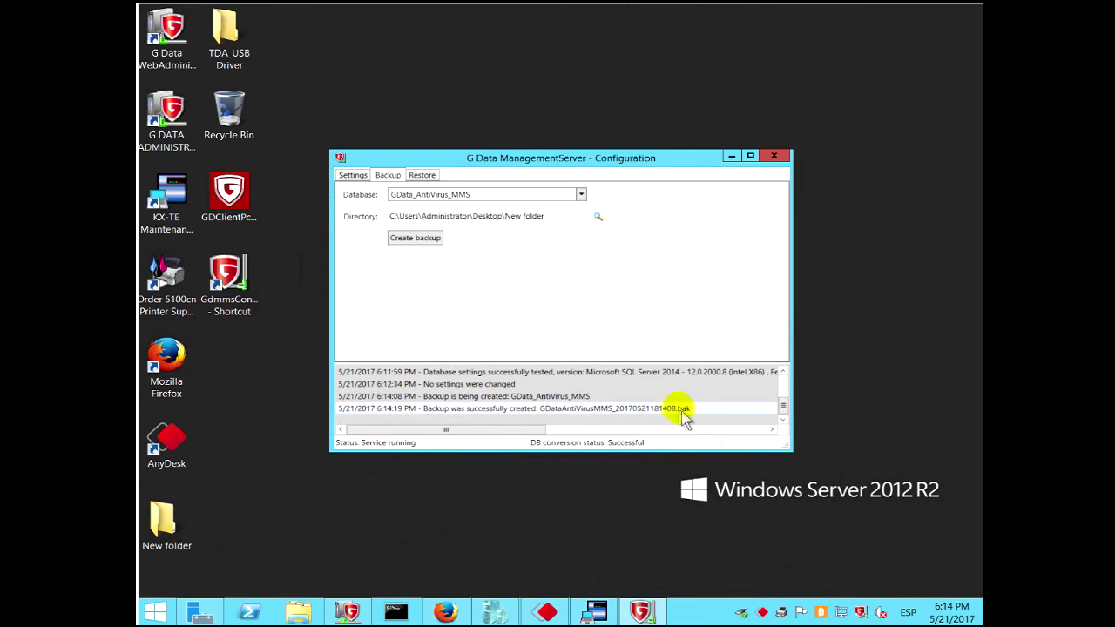
- Open the new backup folder on the desktop and select the .bak file inside it
{"action": "left_click", "coordinate": [163, 544]}
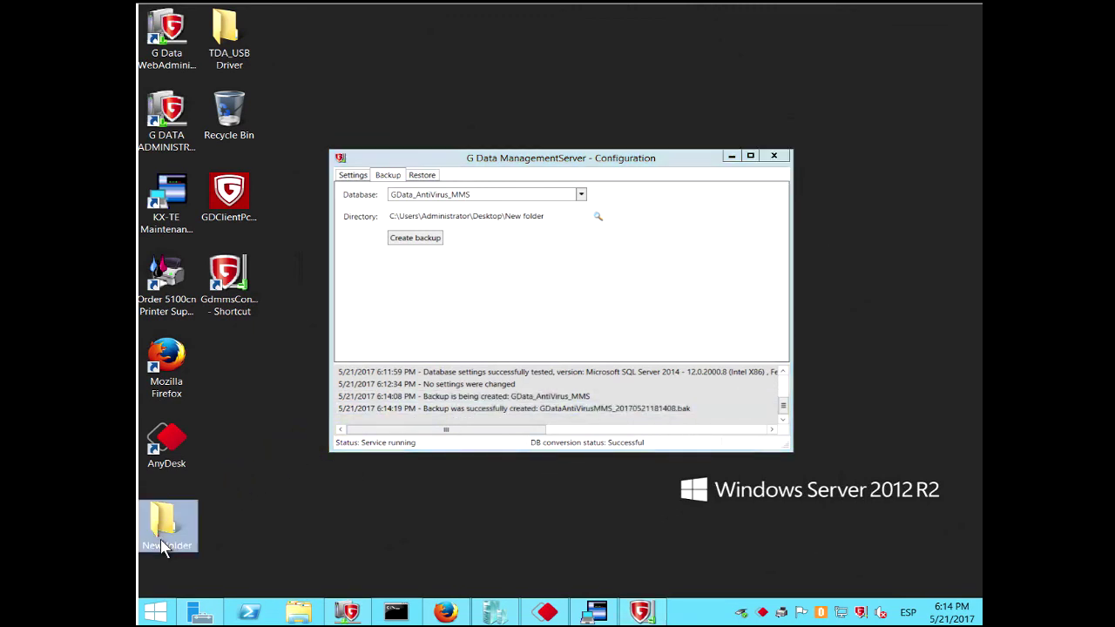
{"action": "mouse_move", "coordinate": [163, 547]}
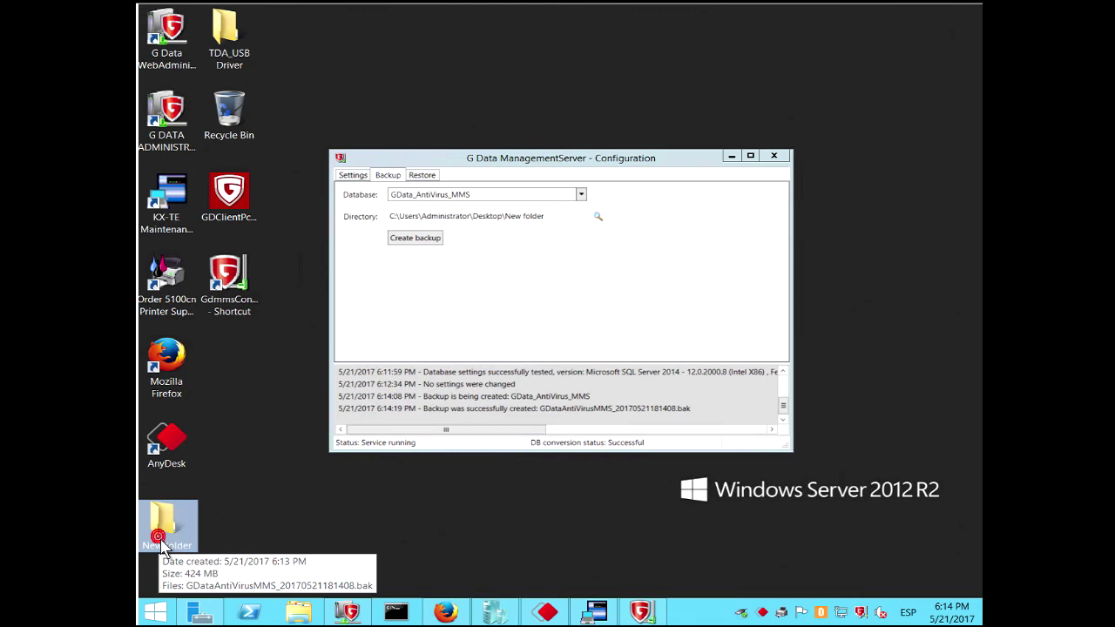
{"action": "double_click", "coordinate": [162, 546]}
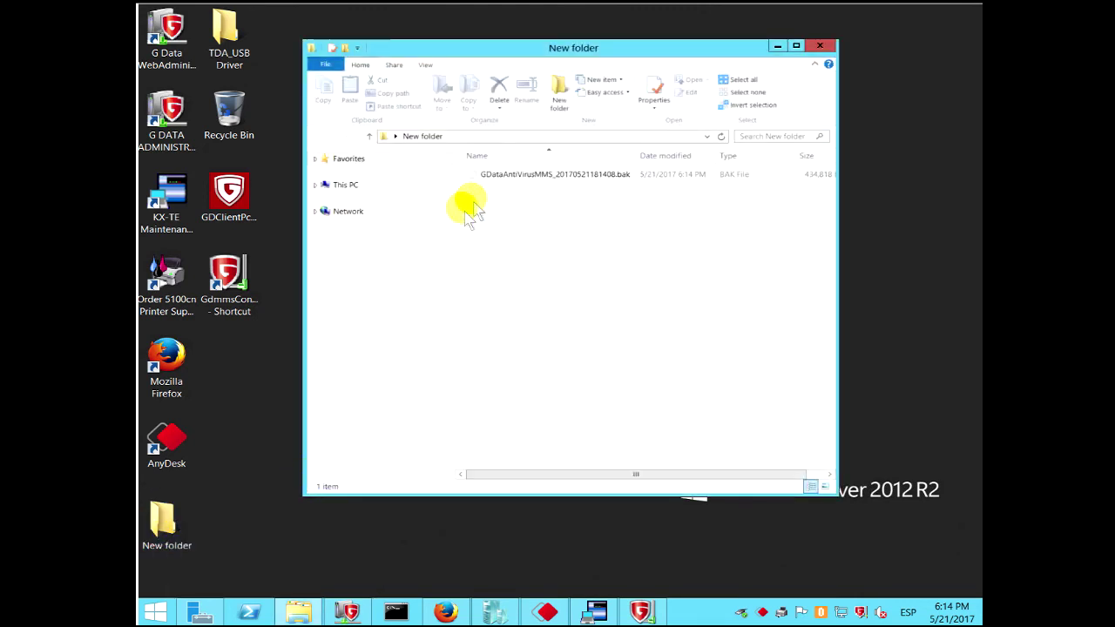
{"action": "left_click", "coordinate": [505, 177]}
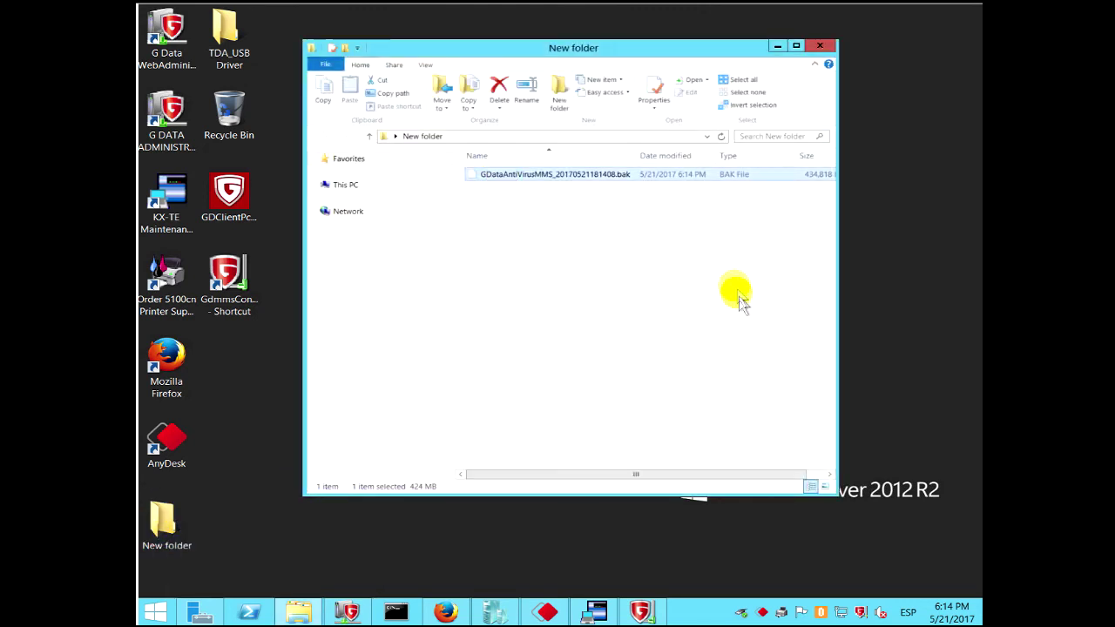
- Check the size of the .bak backup file and close the folder window
{"action": "left_click_drag", "start_coordinate": [688, 483], "coordinate": [729, 478]}
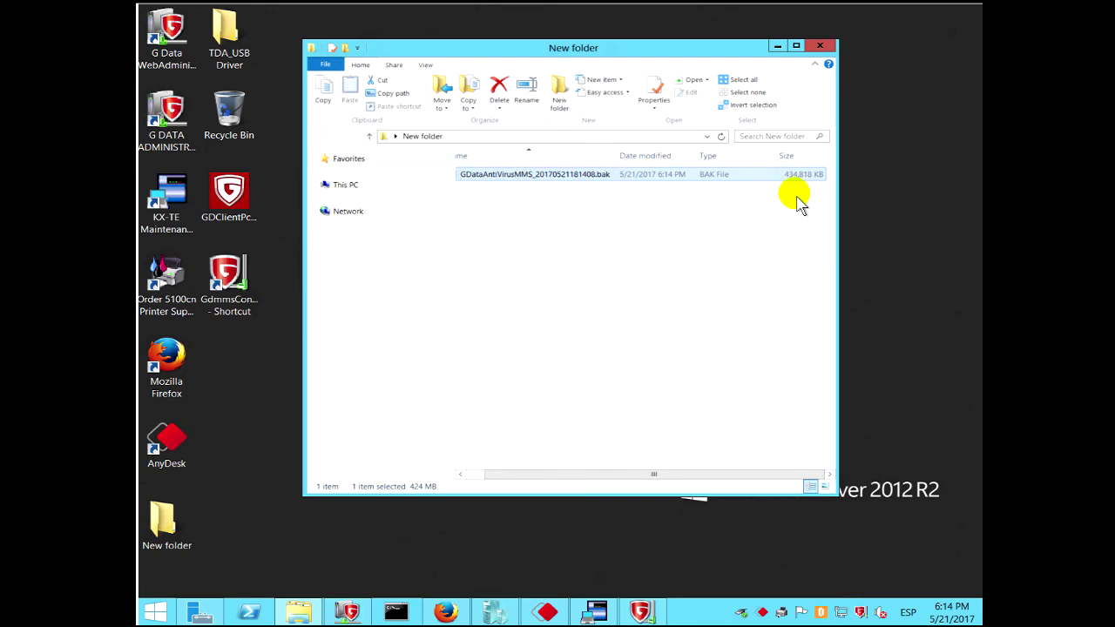
{"action": "left_click", "coordinate": [820, 46]}
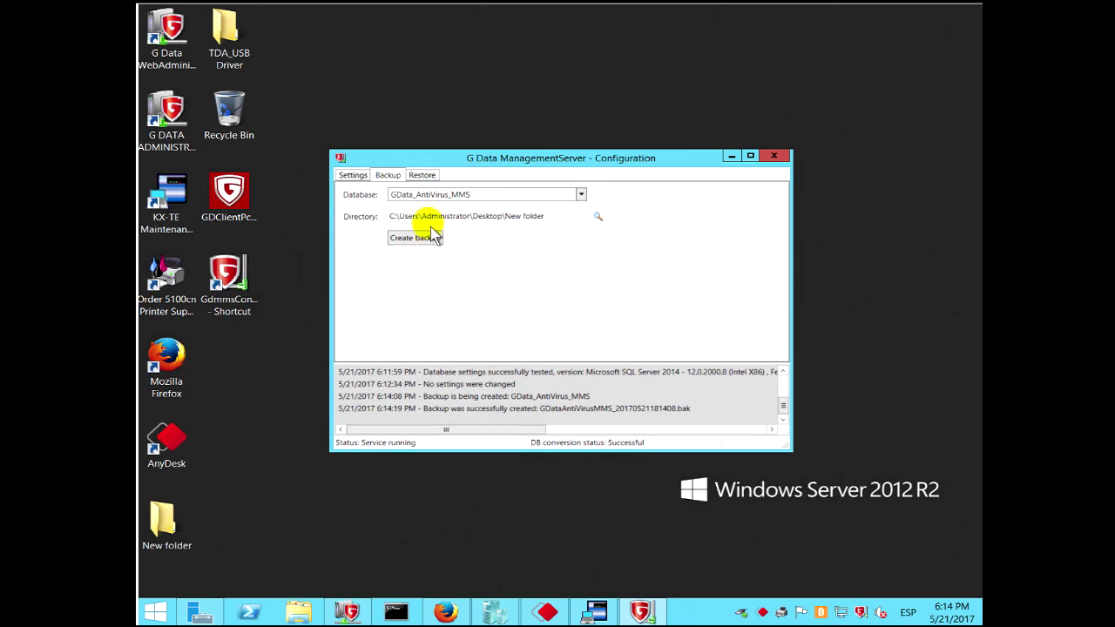
- Browse to the Desktop folder to choose the backup file for restoring the GData_AntiVirus_MMS database
{"action": "left_click", "coordinate": [422, 177]}
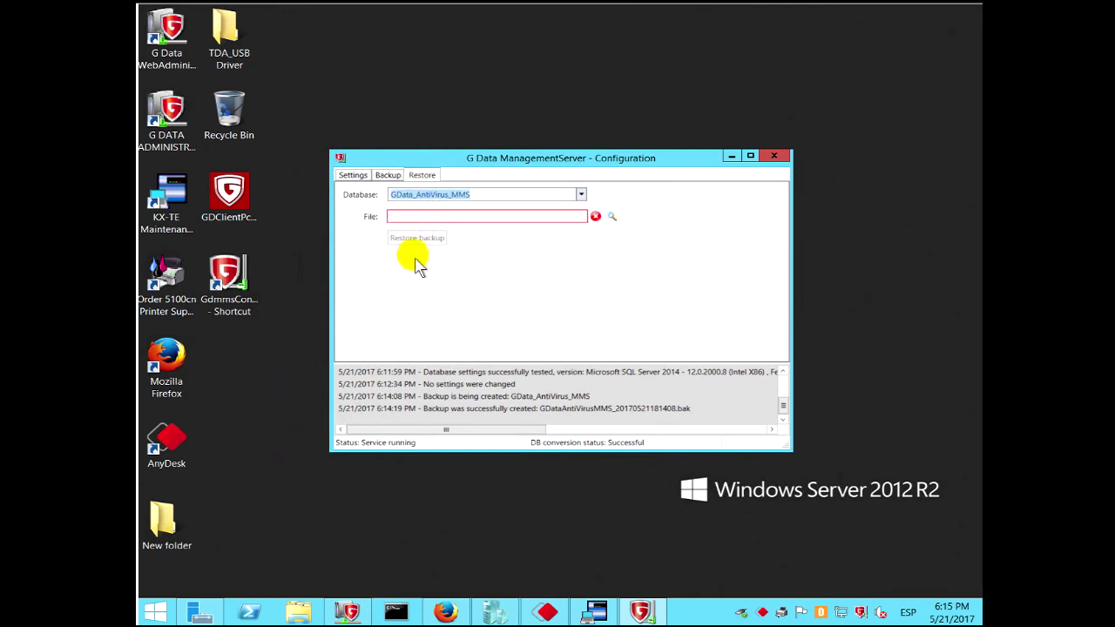
{"action": "left_click", "coordinate": [611, 217]}
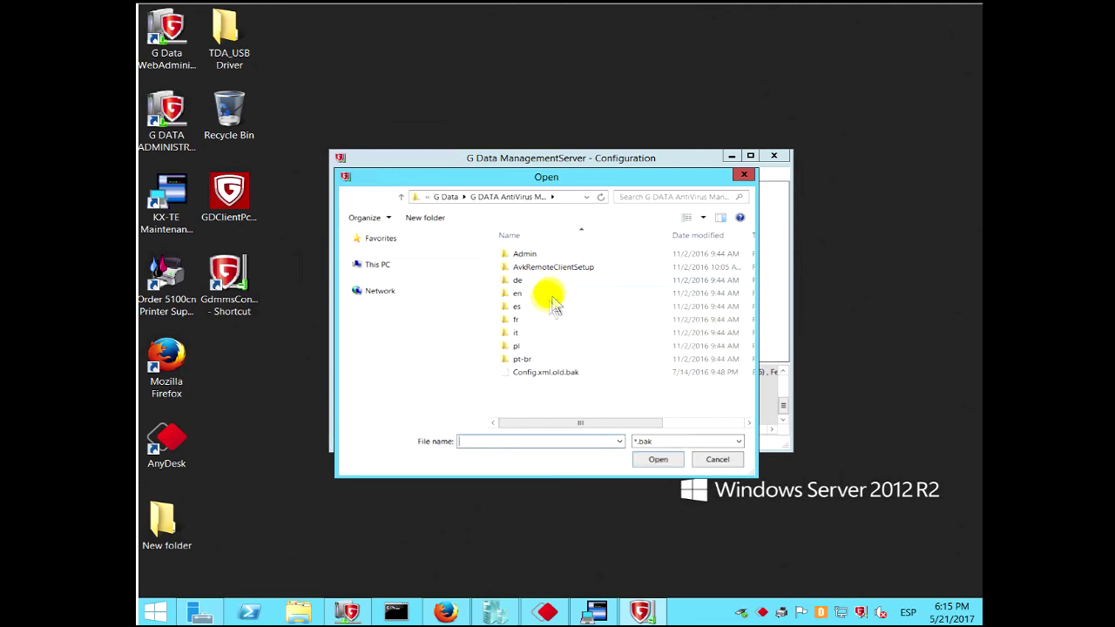
{"action": "left_click", "coordinate": [394, 270]}
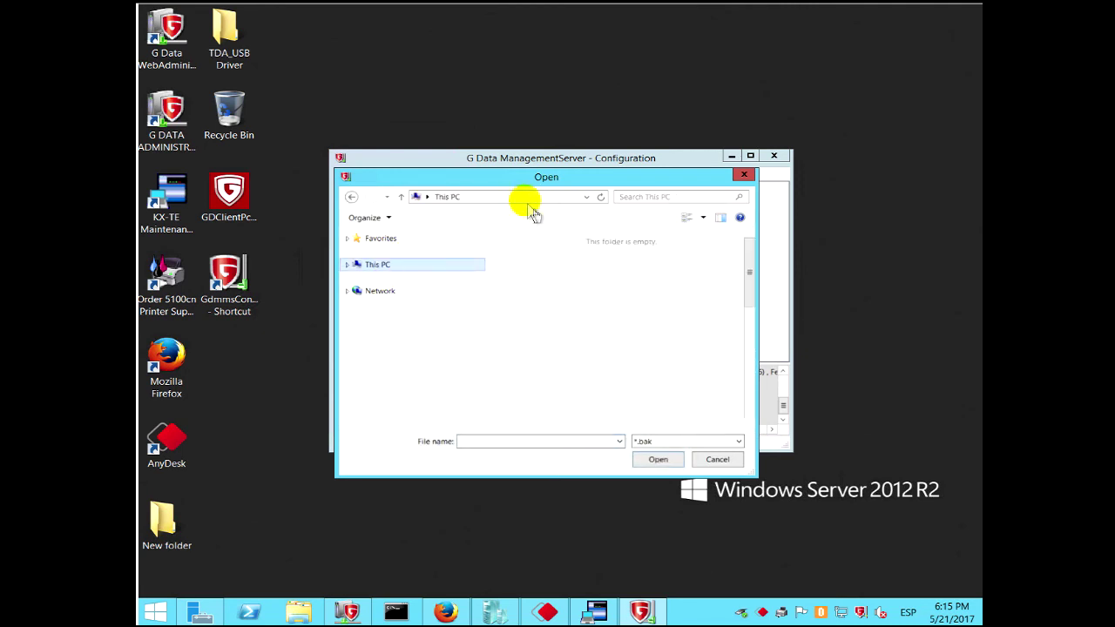
{"action": "left_click", "coordinate": [588, 198]}
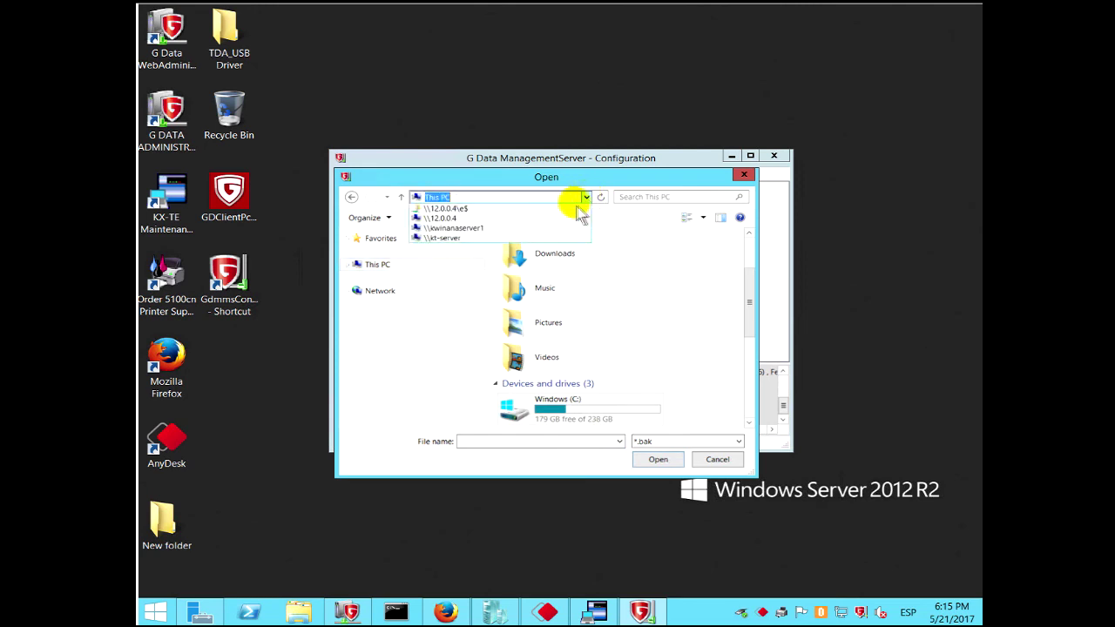
{"action": "left_click", "coordinate": [538, 207]}
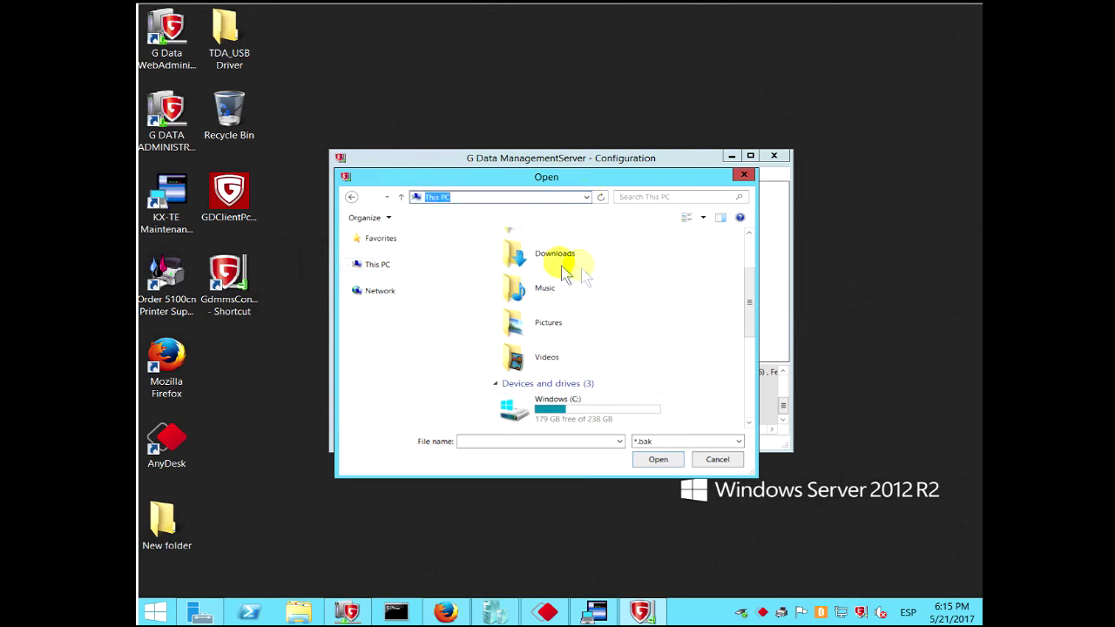
{"action": "left_click", "coordinate": [388, 267]}
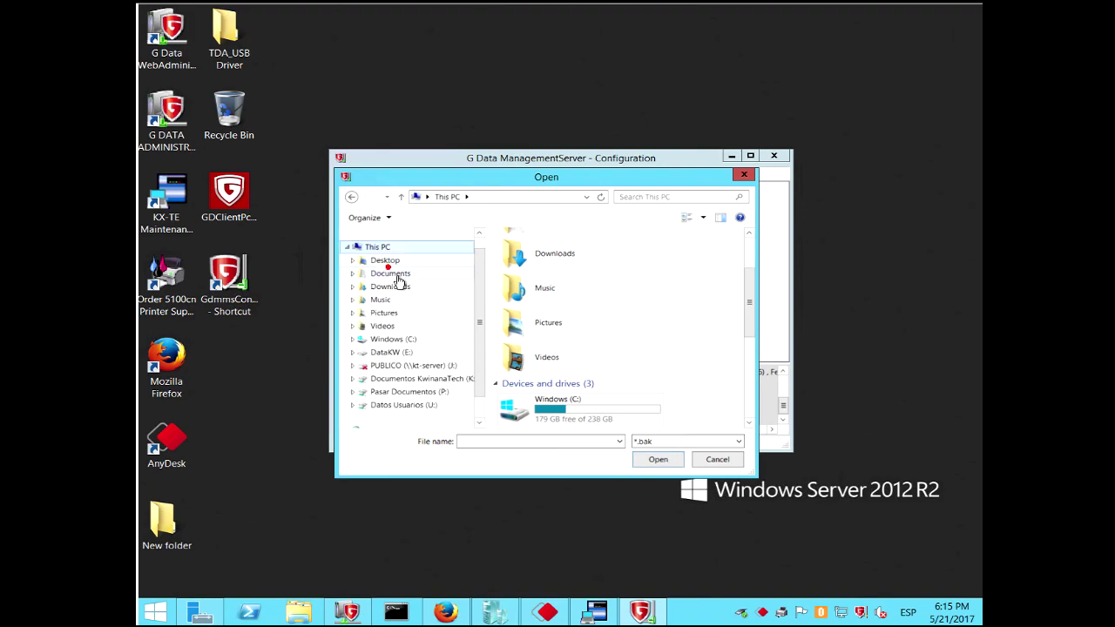
{"action": "left_click", "coordinate": [397, 259]}
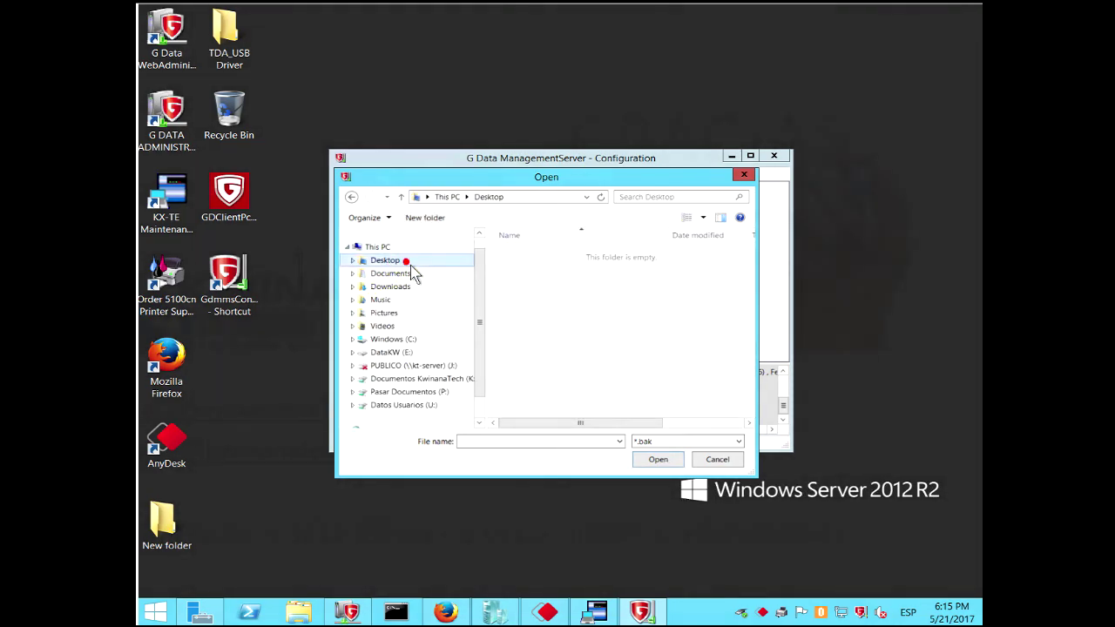